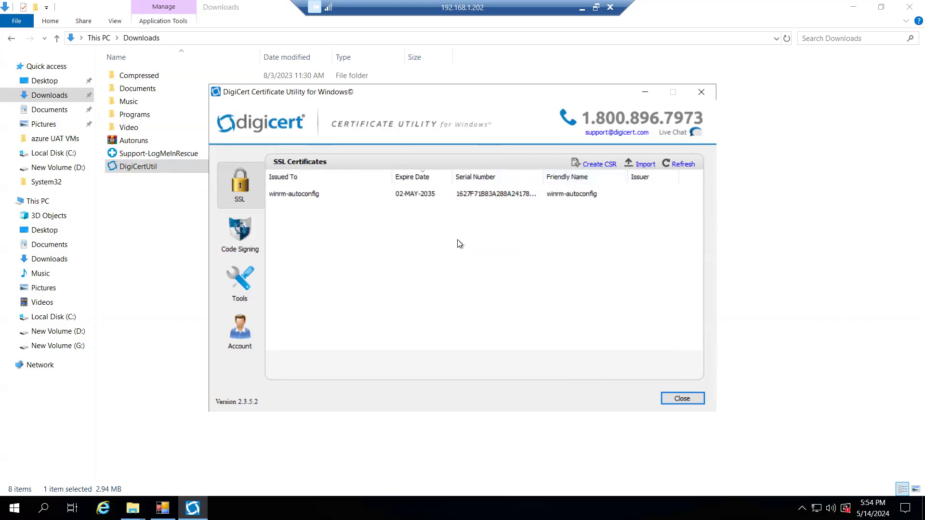
Step: Look through the winrm-autoconfig entry, the code signing certificates and the available tools, ending back at the SSL certificates
click(429, 195)
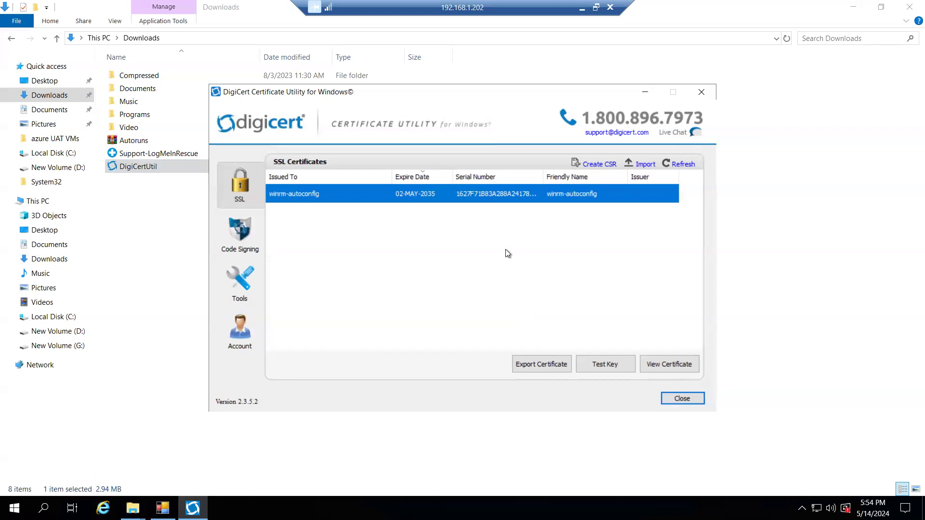
click(247, 251)
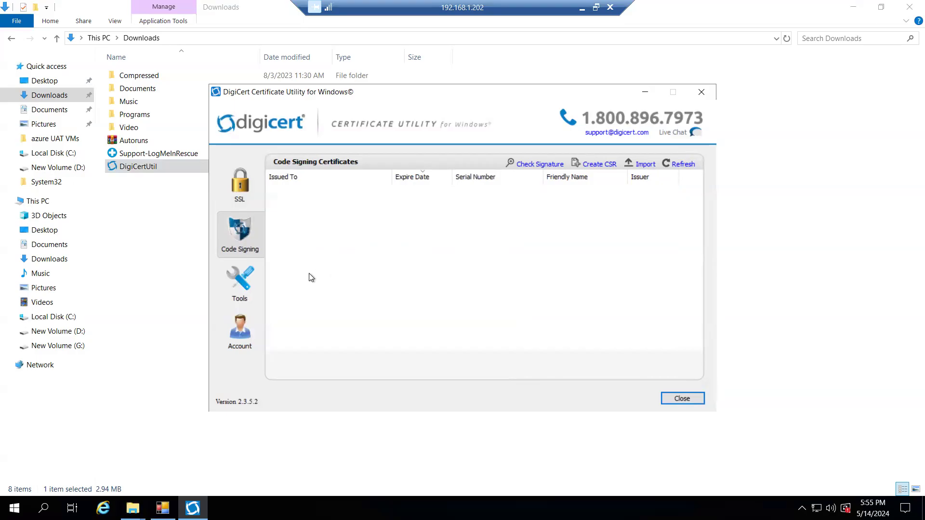
click(242, 287)
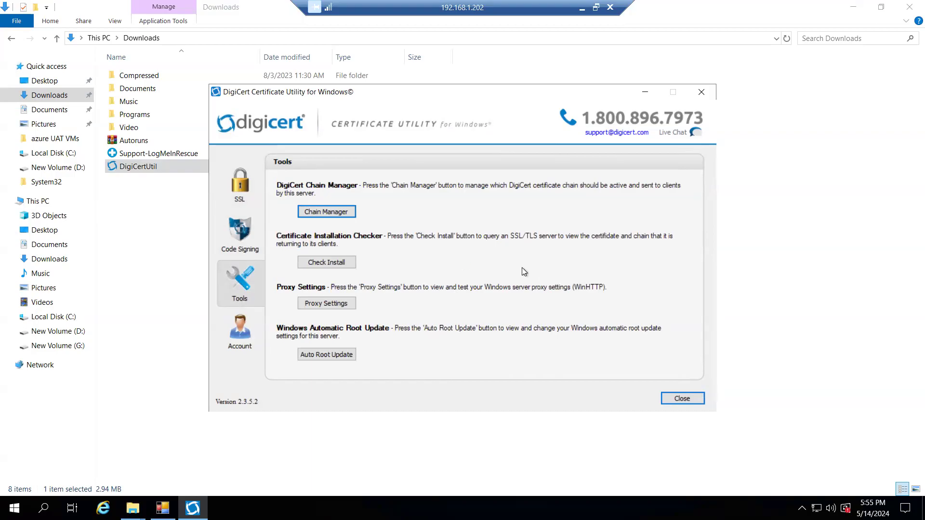
click(240, 189)
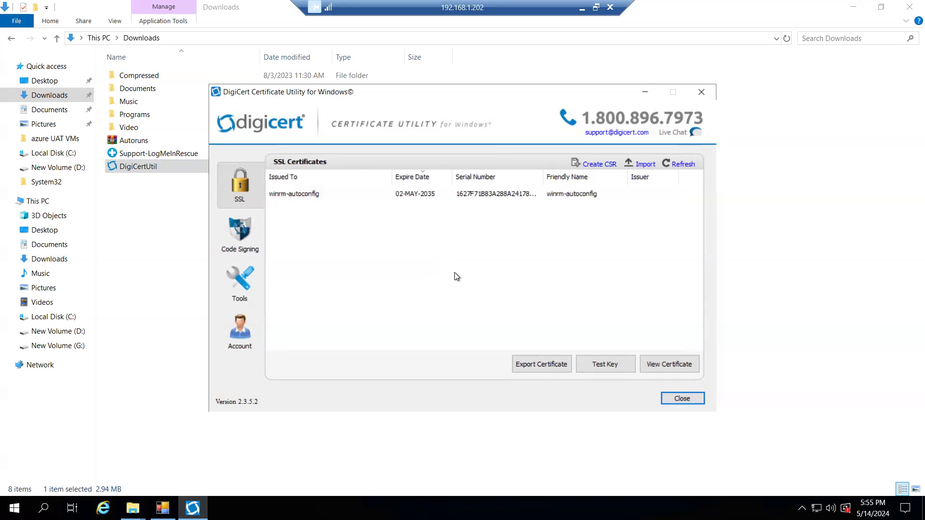
Step: Start a new SSL certificate signing request with the common name trx.e-bizsoft.com
click(592, 169)
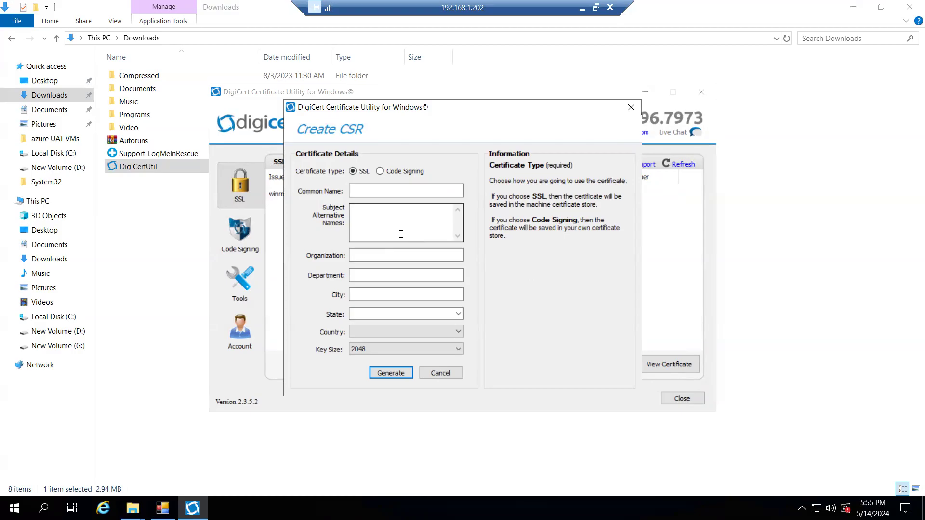
click(396, 187)
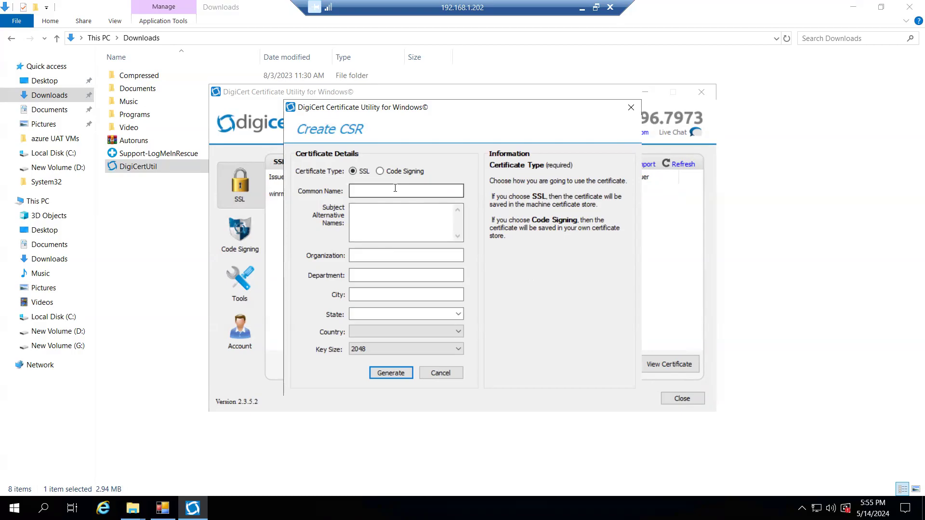
click(395, 188)
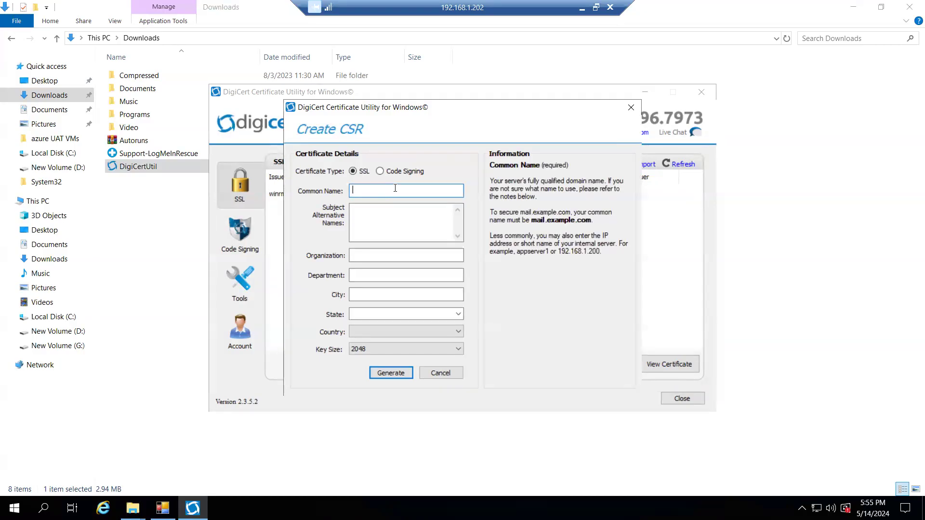
text(trx.e-bizsoft.com)
Step: Set the request's organization to E-bizsoft Inc and its department to IT, leaving the subject alternative names empty
click(383, 218)
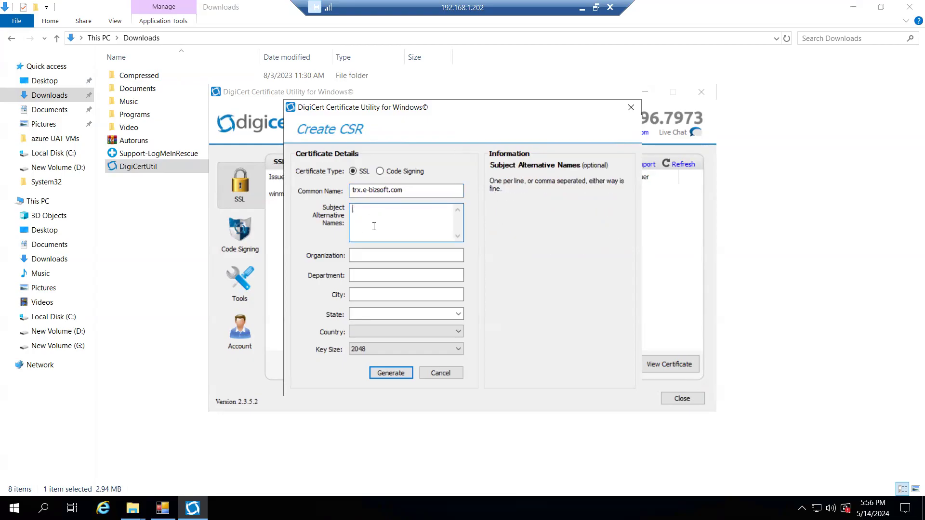
click(372, 255)
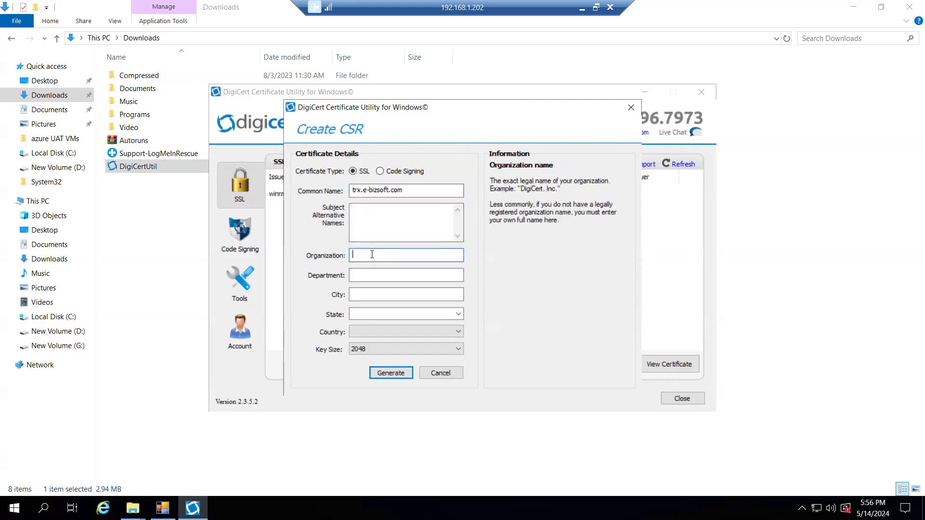
text(E-bizsoft Inc)
click(373, 275)
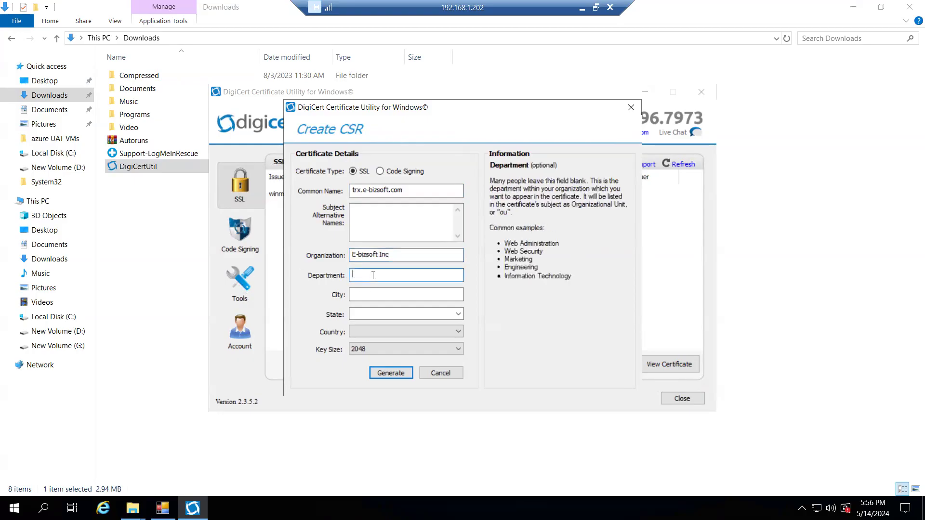
text(IT)
Step: Set the organization's location in the request to the city Davie, state Florida, country USA
click(379, 296)
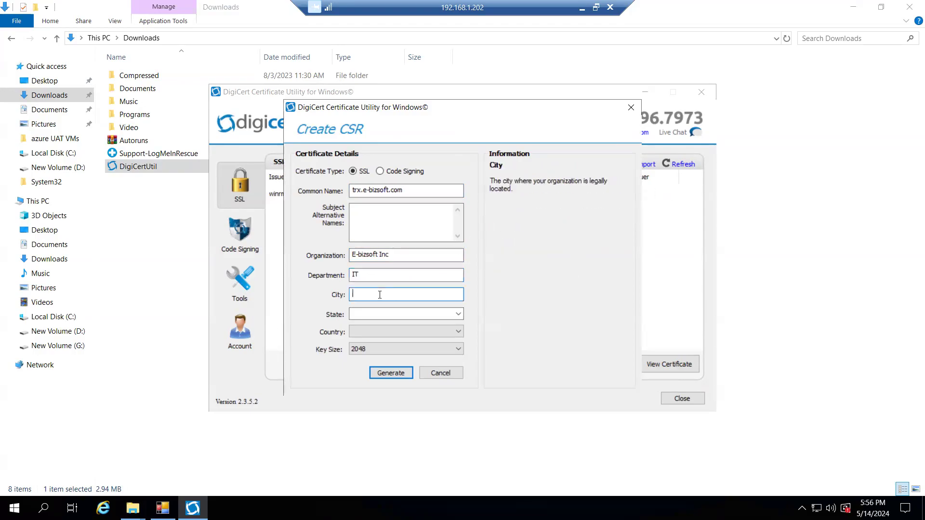
text(Davie)
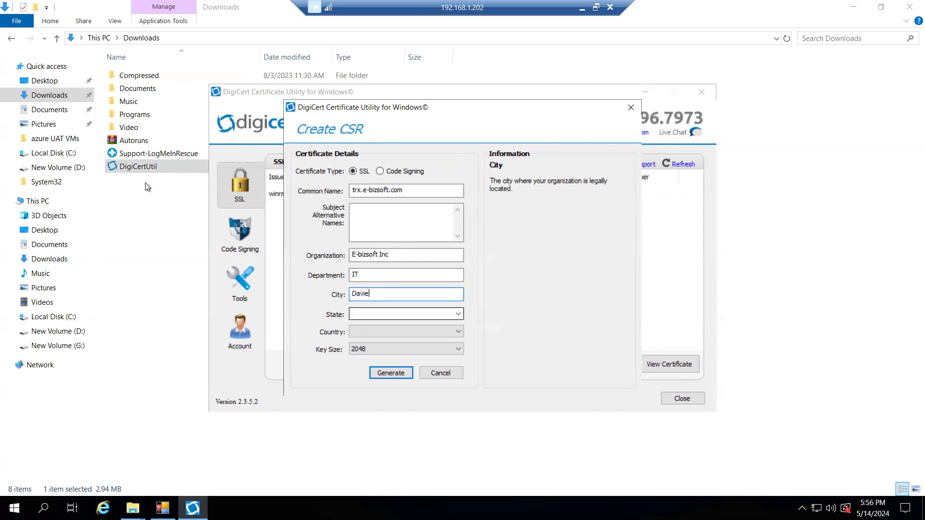
click(400, 314)
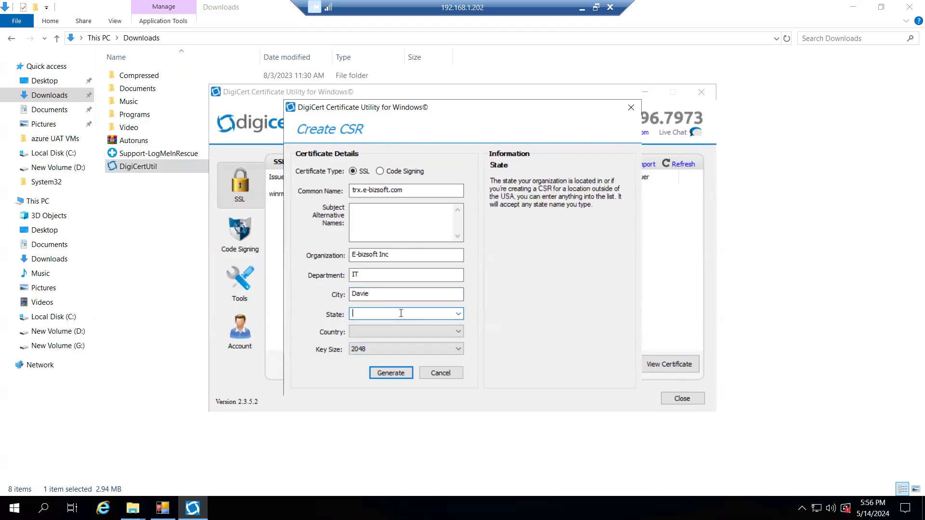
click(458, 316)
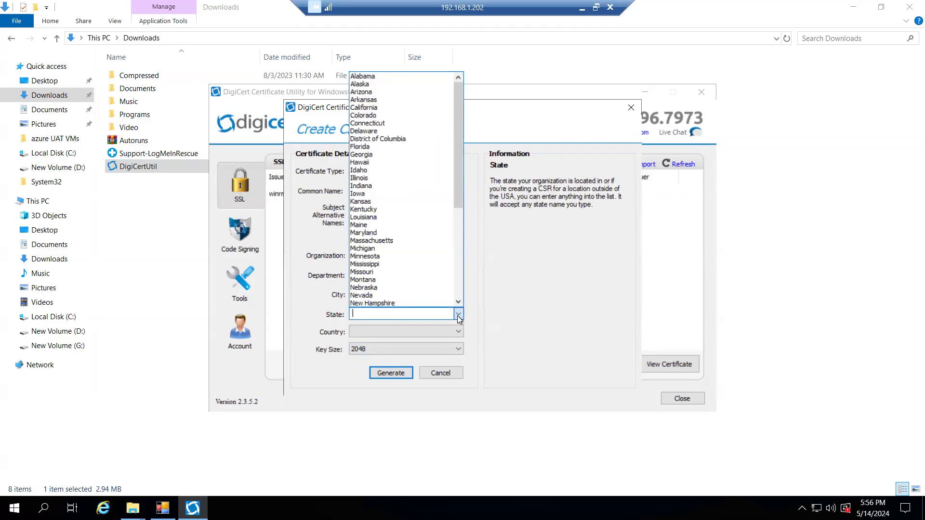
text(flori)
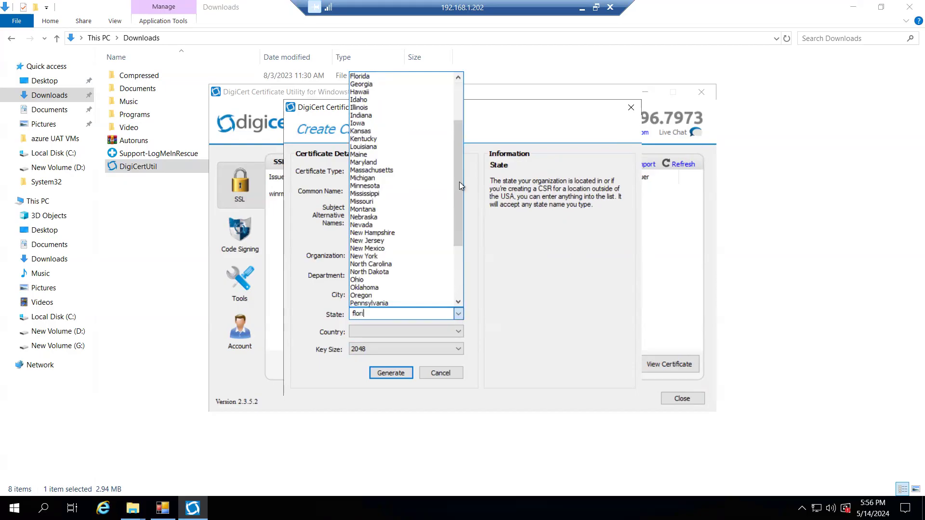
click(369, 77)
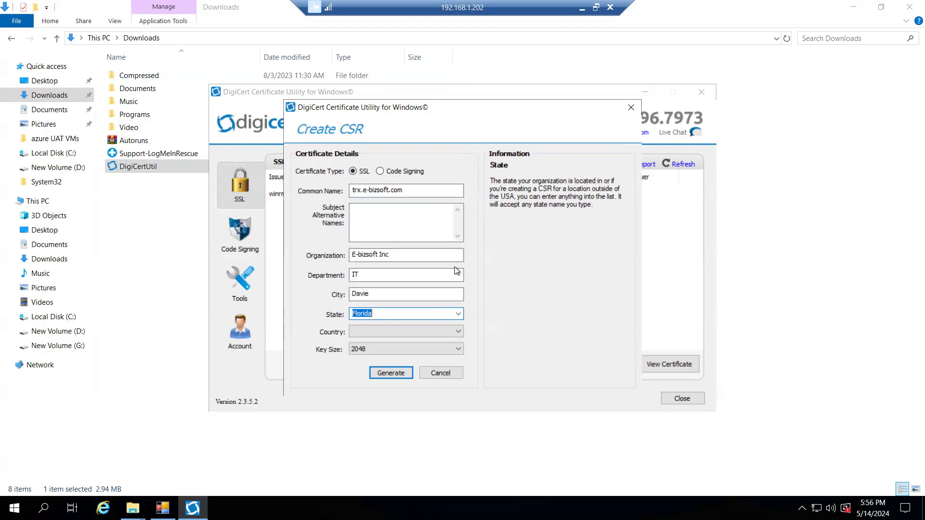
click(458, 332)
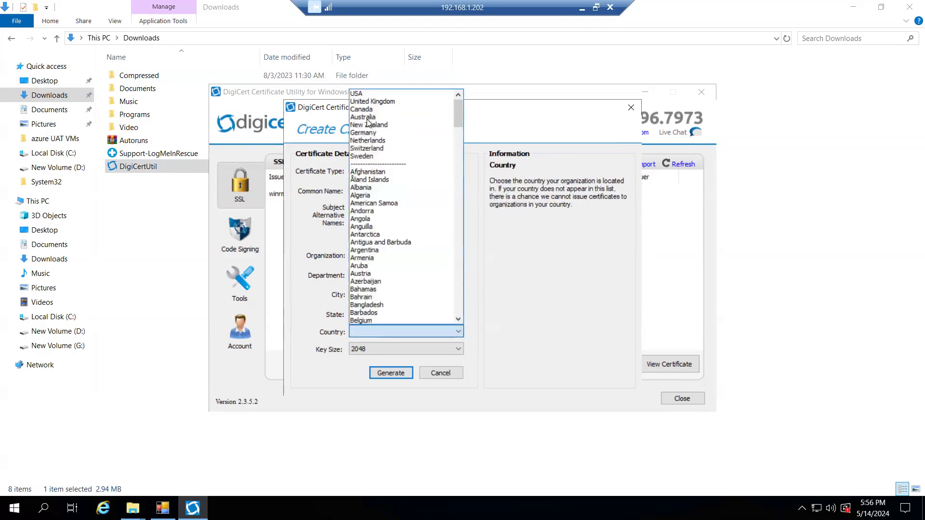
click(355, 94)
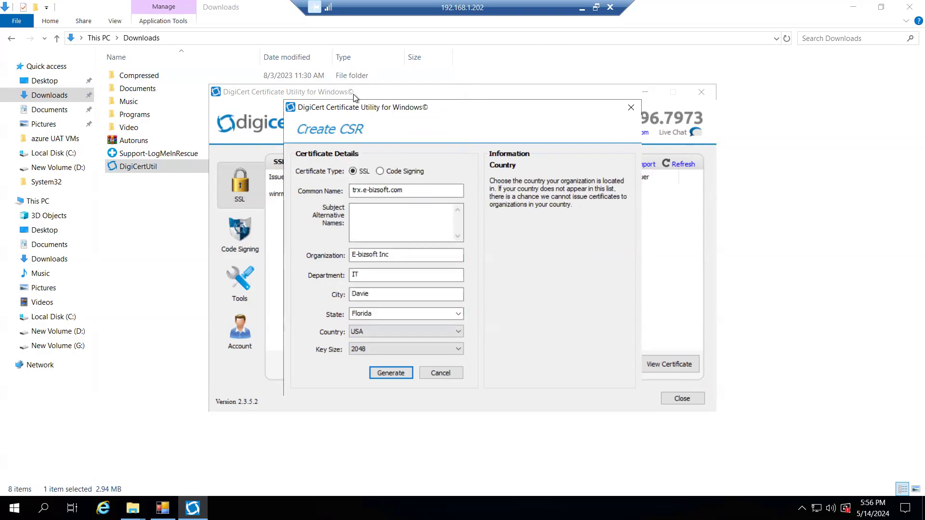
Step: Choose a 2048-bit key size and generate the certificate signing request
click(435, 351)
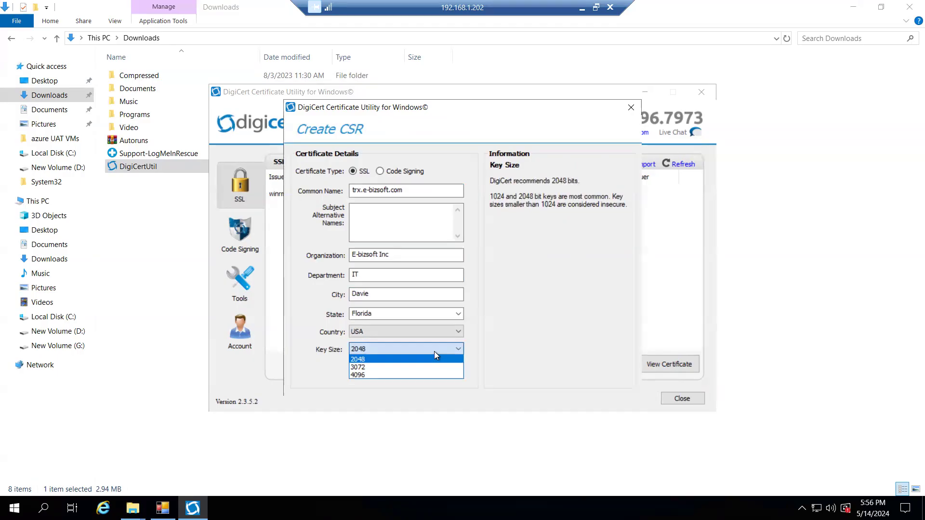
click(365, 361)
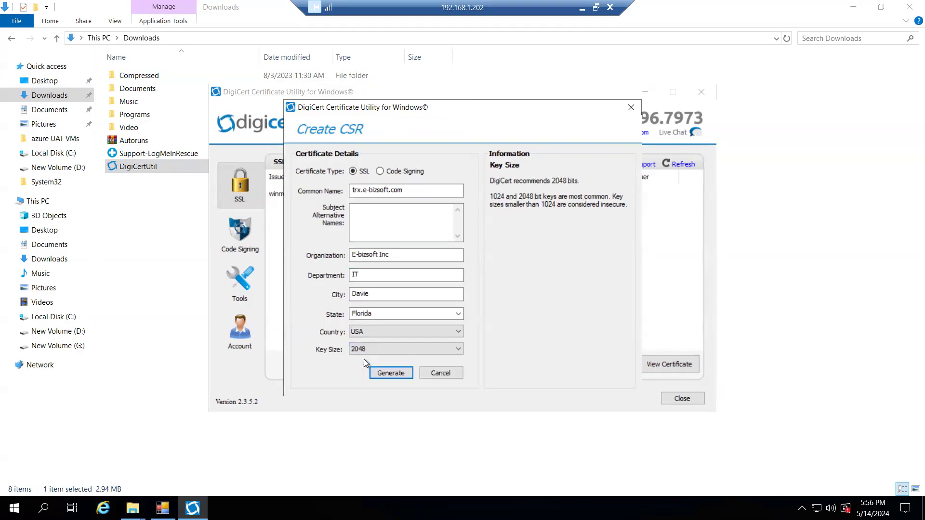
click(390, 374)
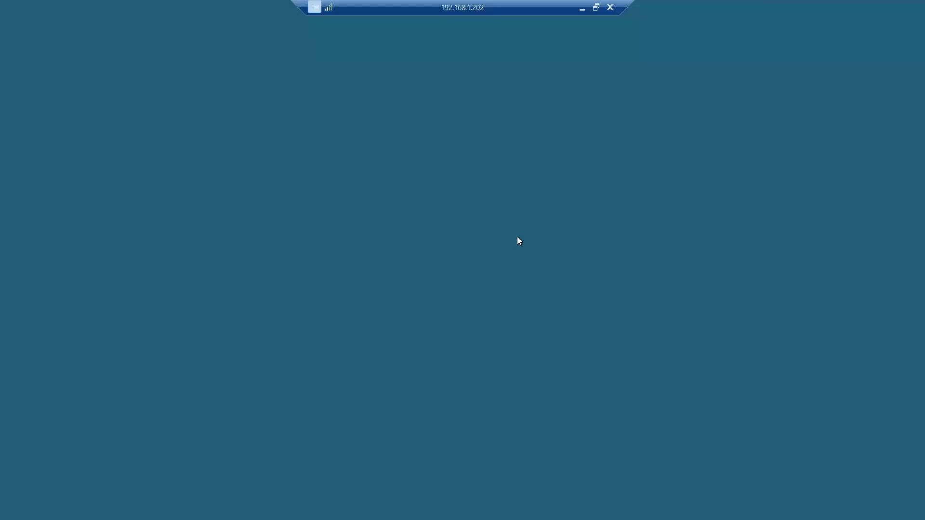
click(411, 338)
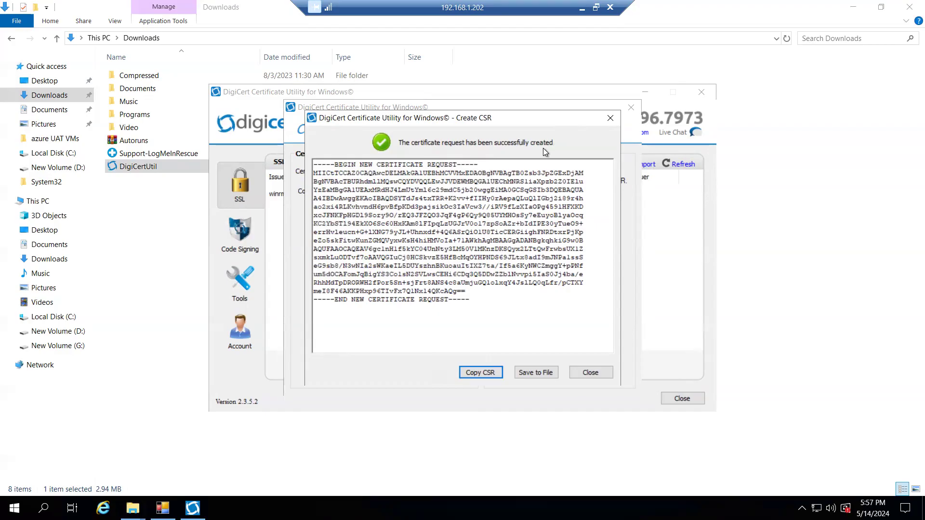
Step: Save the generated CSR as the text file trx_e-bizsoft_com in the Downloads folder and close the request window
click(533, 374)
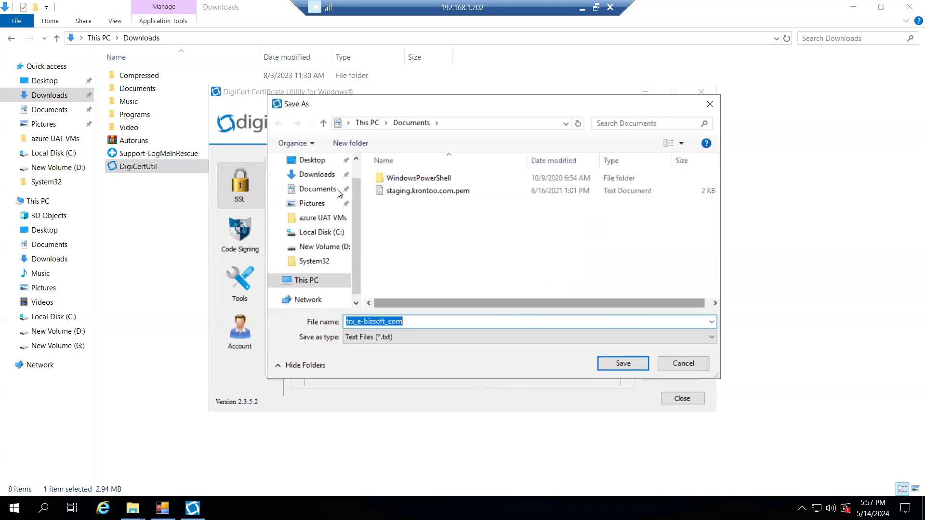
scroll(318, 188, down, 4)
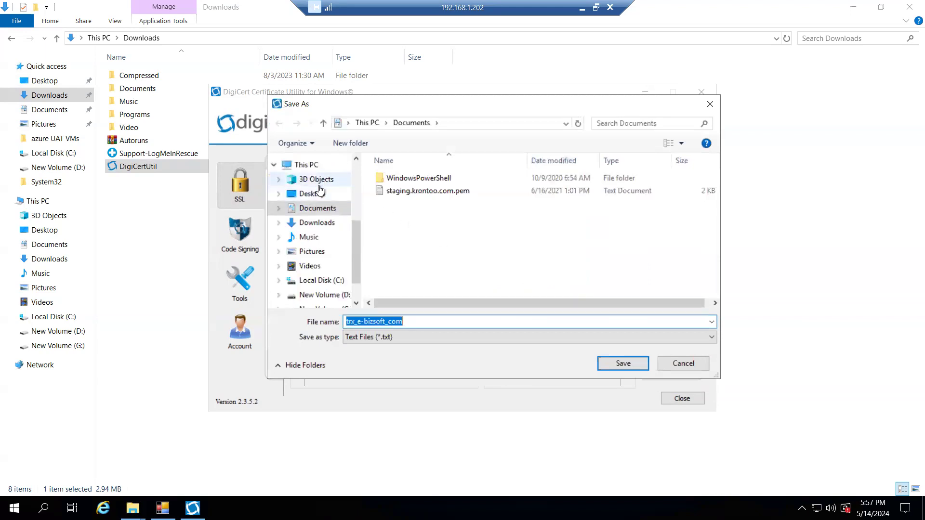
click(324, 226)
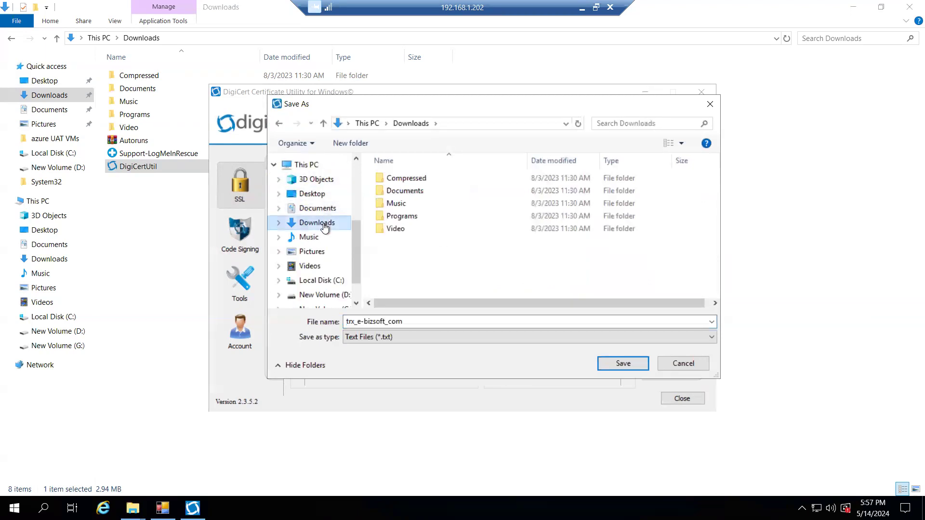
click(371, 324)
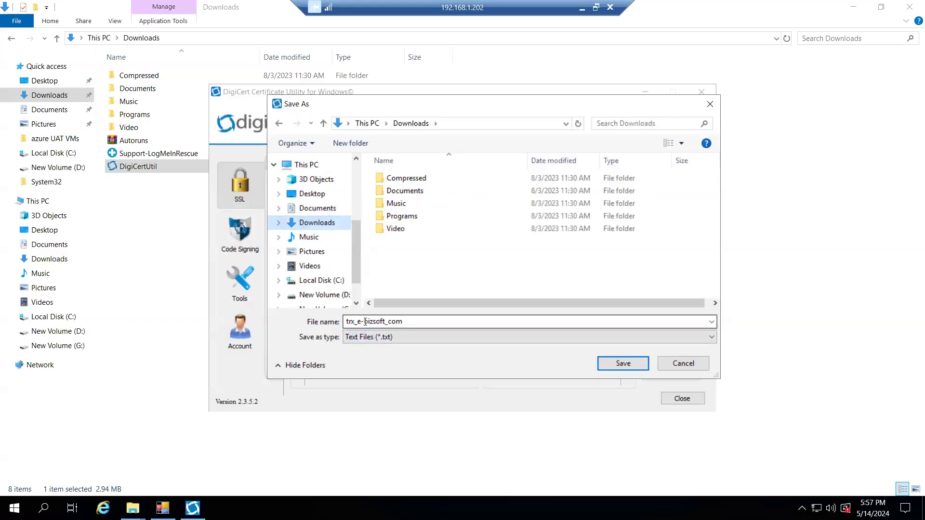
click(623, 364)
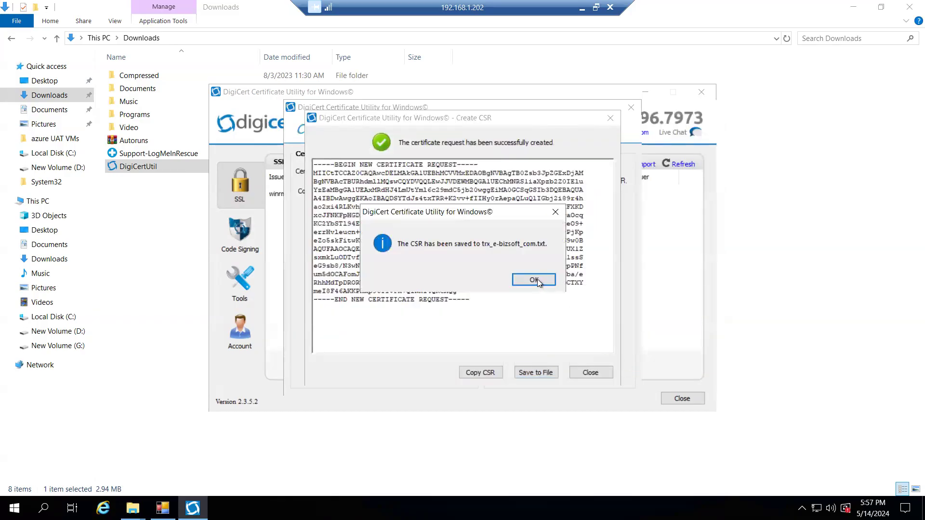
click(537, 281)
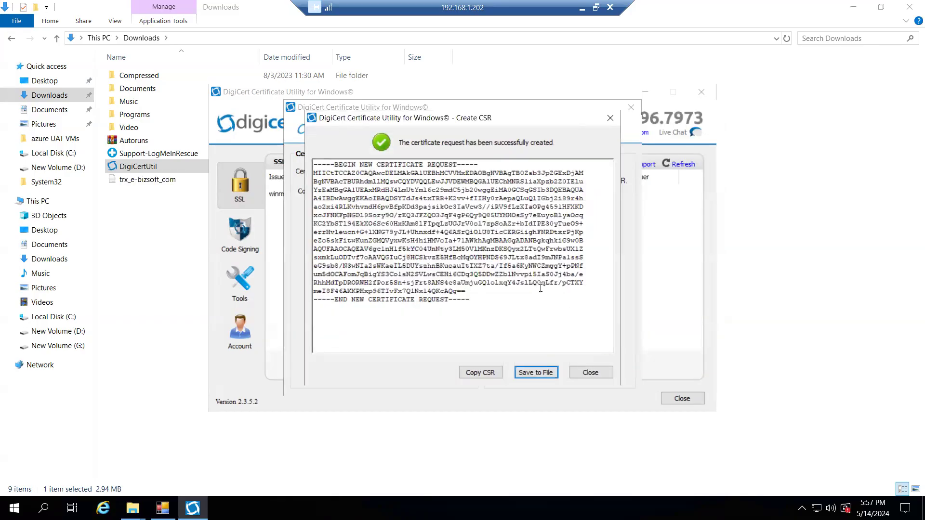
click(586, 374)
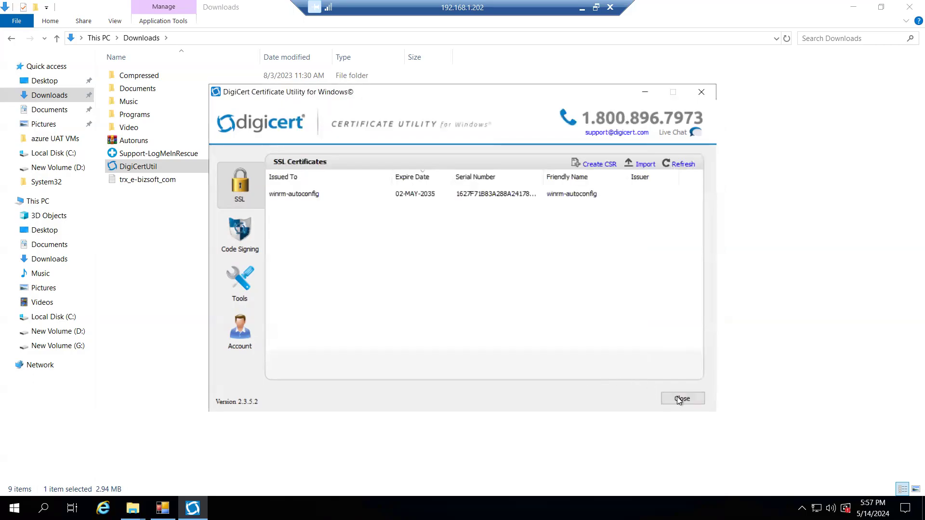
Step: Open the saved trx_e-bizsoft_com text file from Downloads in Notepad to view the certificate request
click(143, 181)
double_click(142, 180)
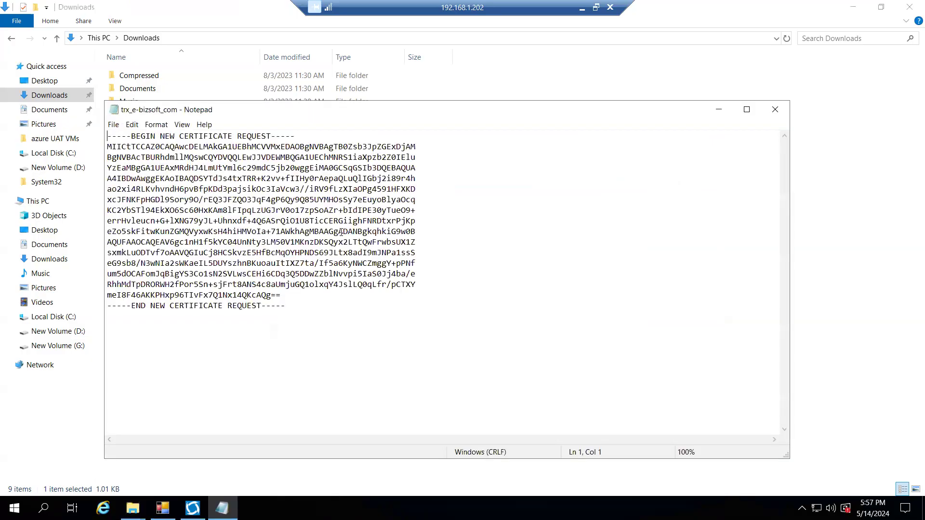